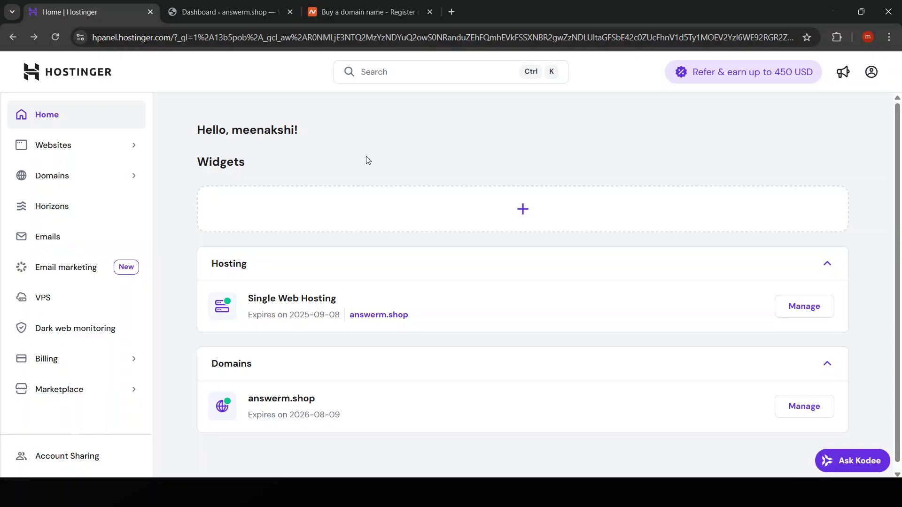
# On the hPanel home dashboard, clear a stray text selection and briefly select the page address
pyautogui.moveTo(83, 71); pyautogui.dragTo(47, 65)
pyautogui.click(336, 151)
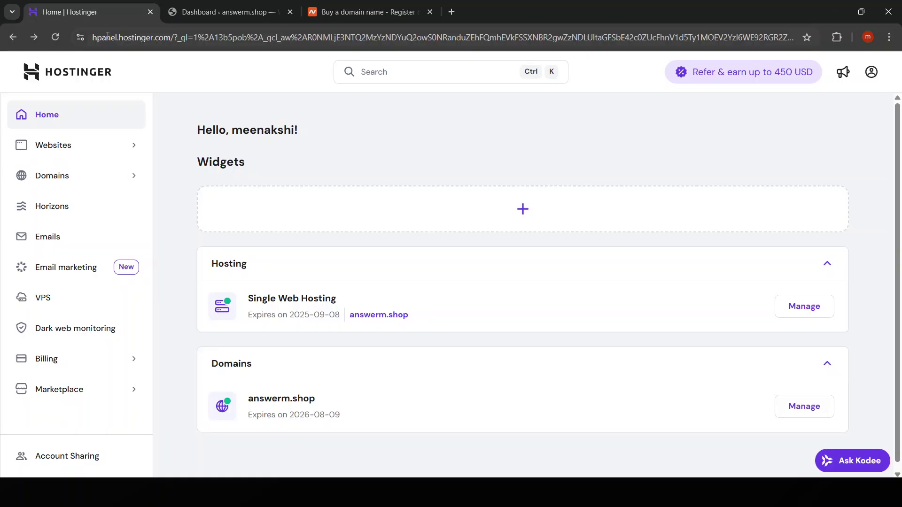
pyautogui.click(125, 41)
pyautogui.click(165, 70)
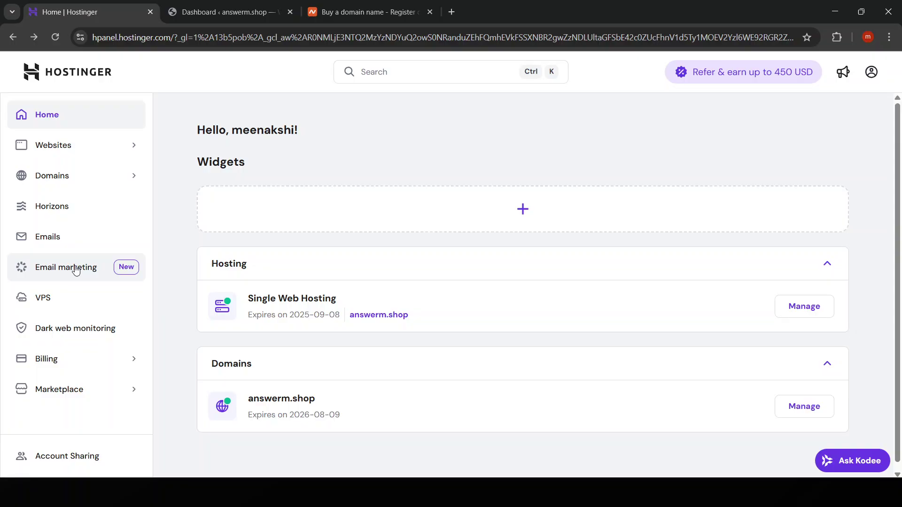
# Open the VPS section, preview the Get new VPS plan choices, dismiss them and return Home
pyautogui.click(82, 301)
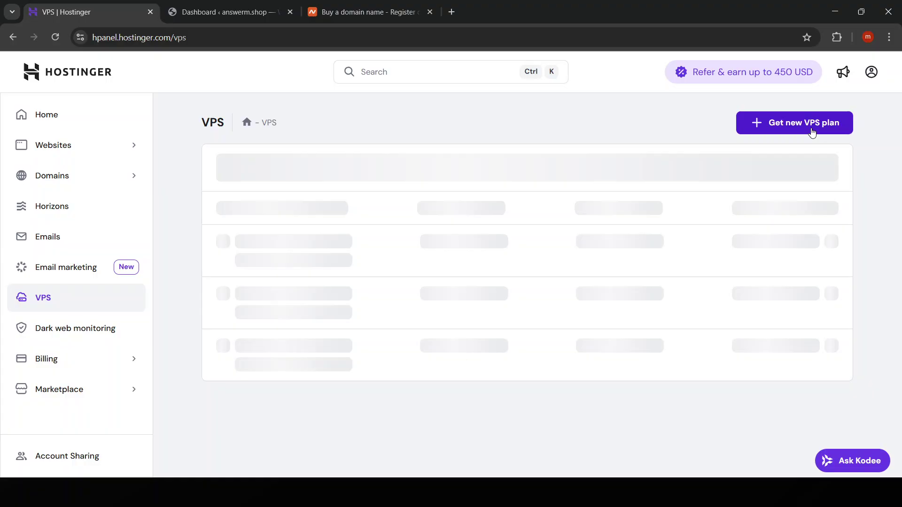
pyautogui.click(812, 132)
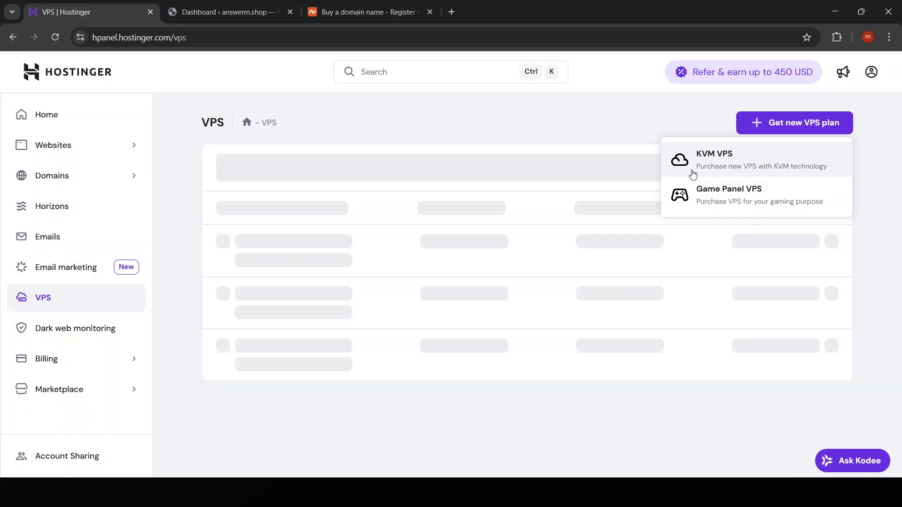
pyautogui.click(578, 409)
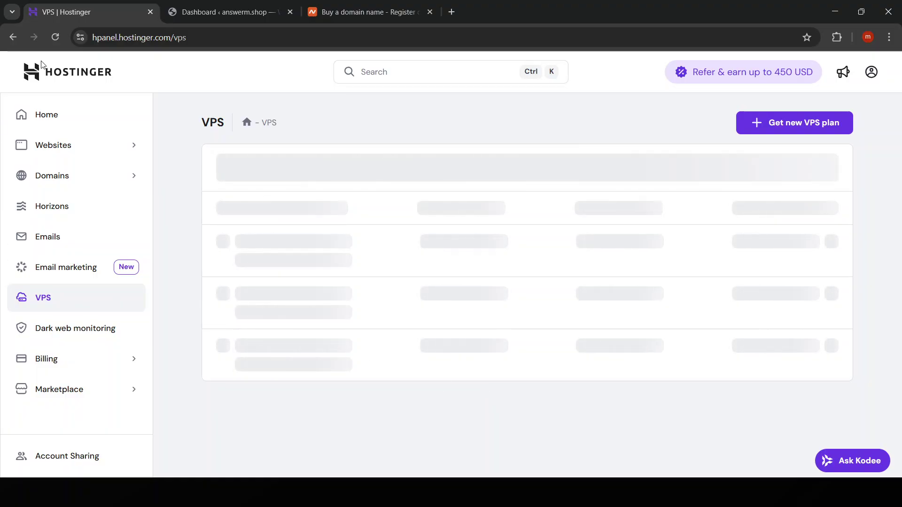
pyautogui.click(13, 37)
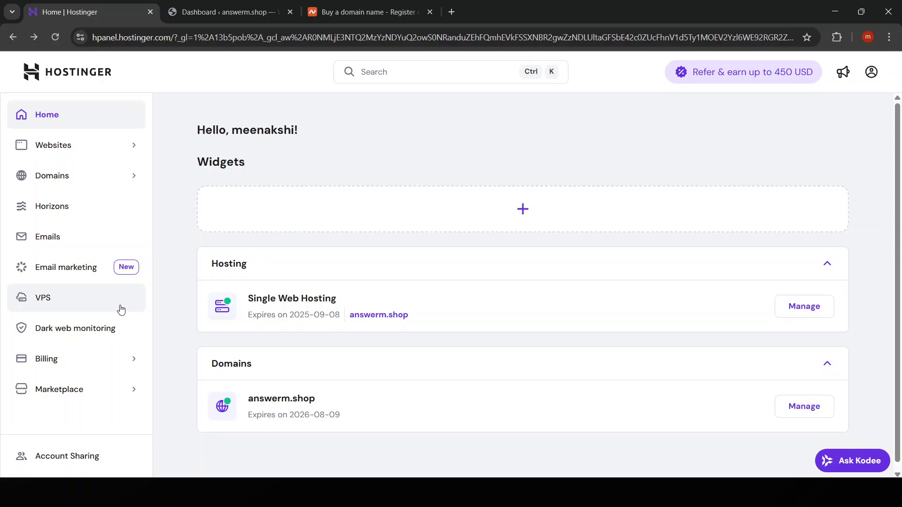
# Reopen the VPS section and scroll through its KVM VPS and Game Panel offers and FAQ
pyautogui.click(123, 305)
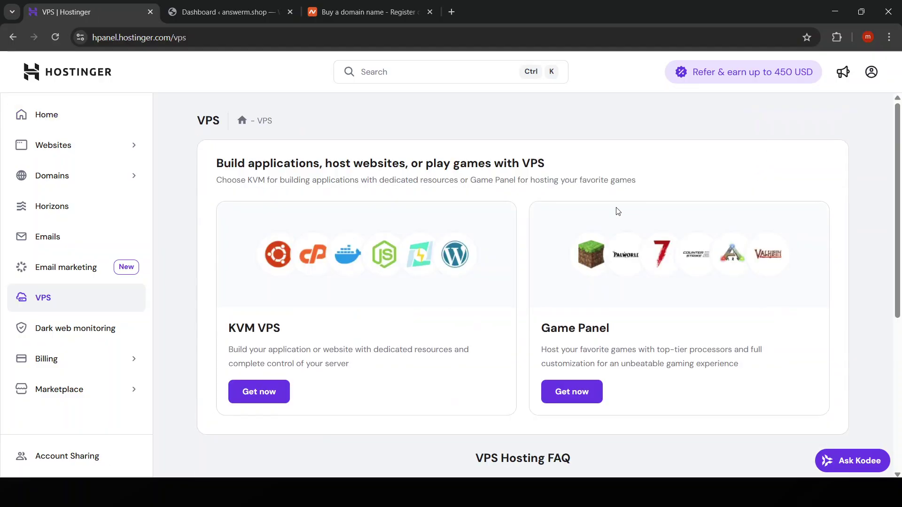
pyautogui.scroll(-5, 618, 212)
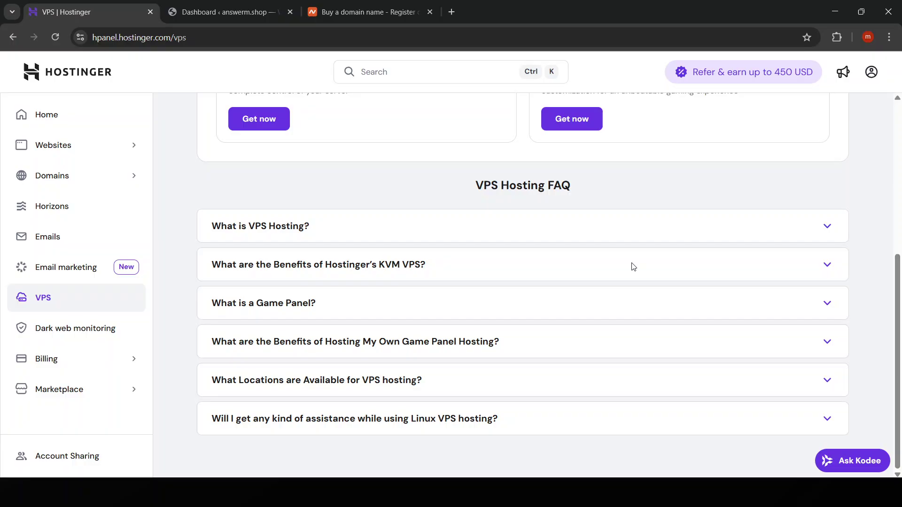
pyautogui.scroll(5, 704, 217)
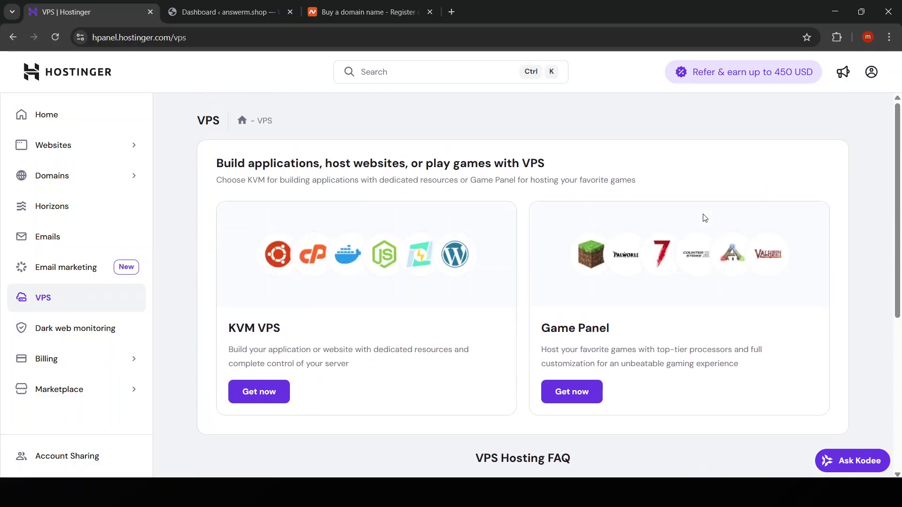
pyautogui.moveTo(217, 161); pyautogui.dragTo(557, 192)
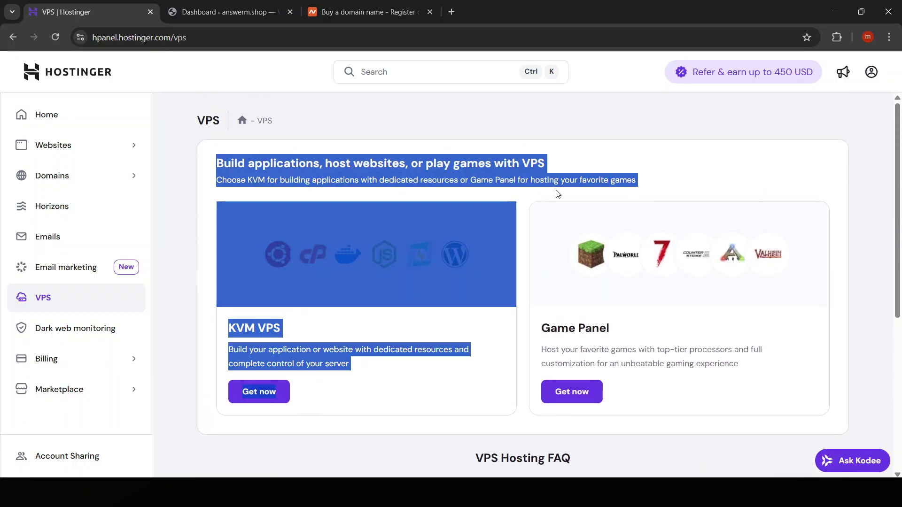
pyautogui.click(672, 195)
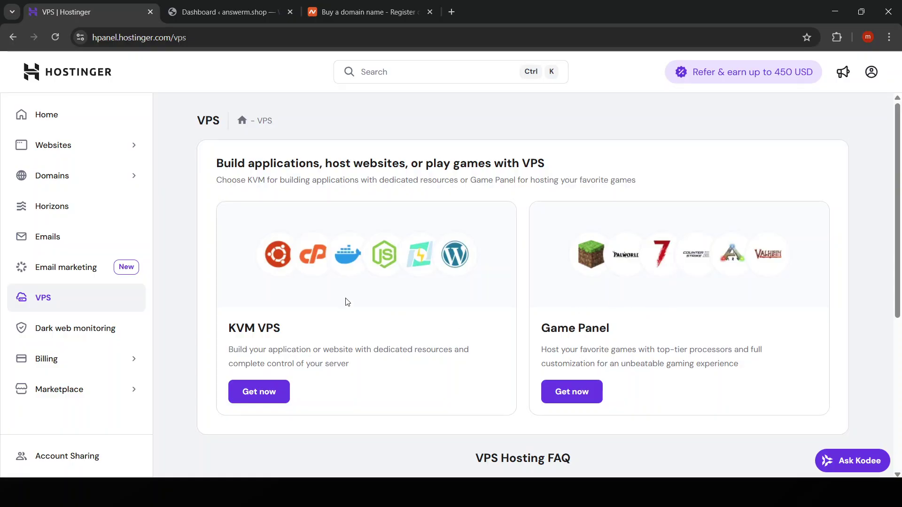
pyautogui.moveTo(308, 260); pyautogui.dragTo(371, 258)
# Start a KVM VPS purchase located in India and select WordPress from the Application list
pyautogui.click(261, 398)
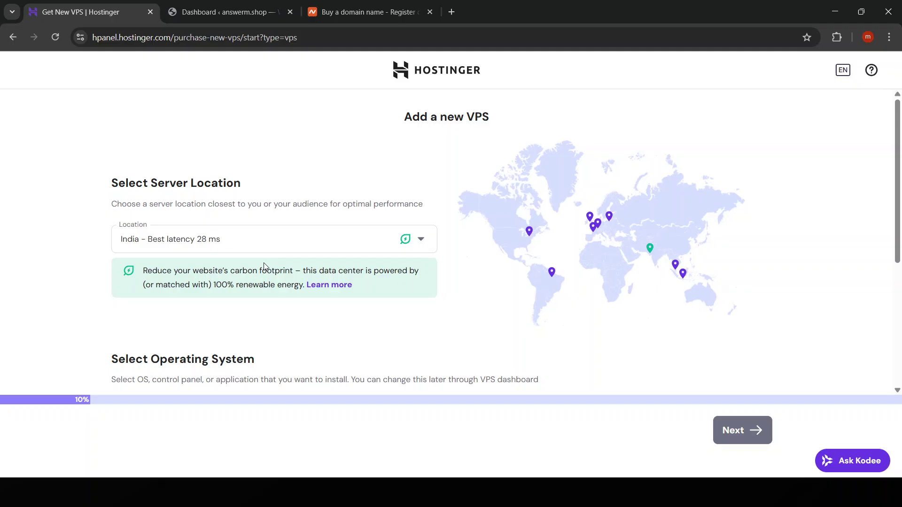
pyautogui.scroll(-5, 427, 270)
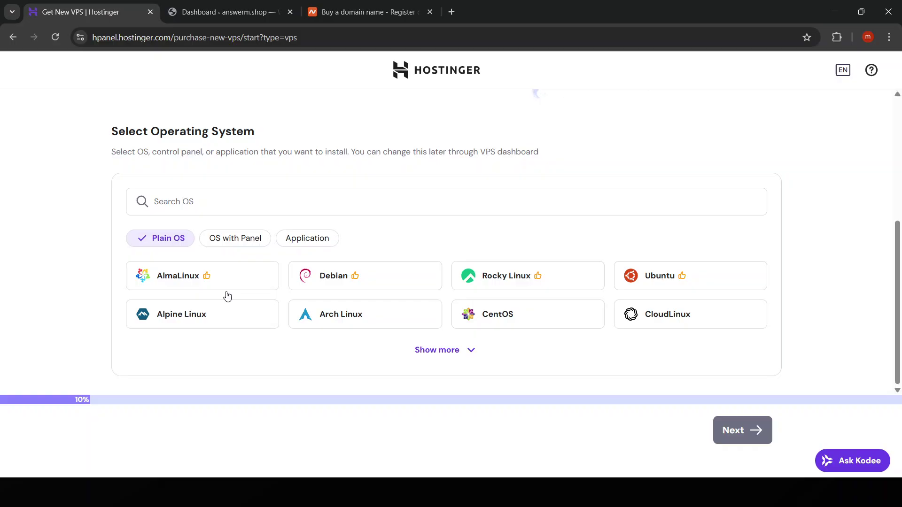
pyautogui.click(445, 359)
pyautogui.scroll(-1, 423, 330)
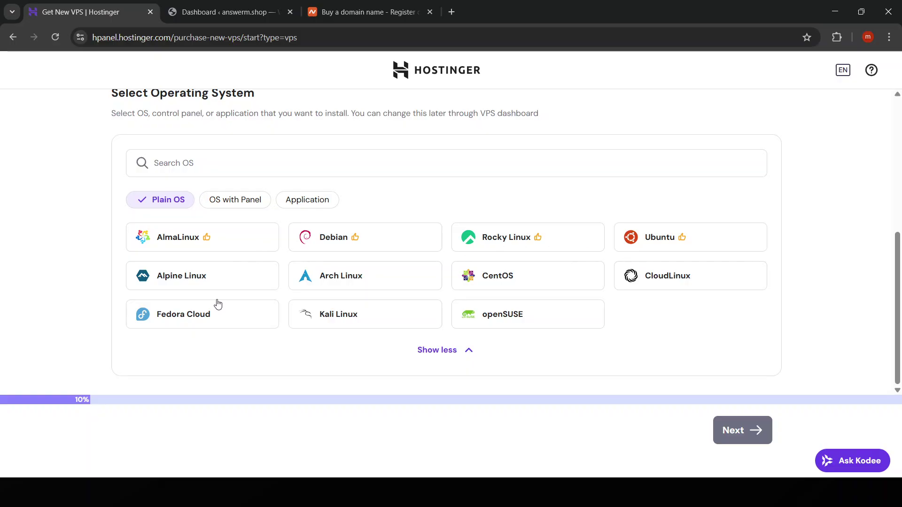
pyautogui.click(305, 201)
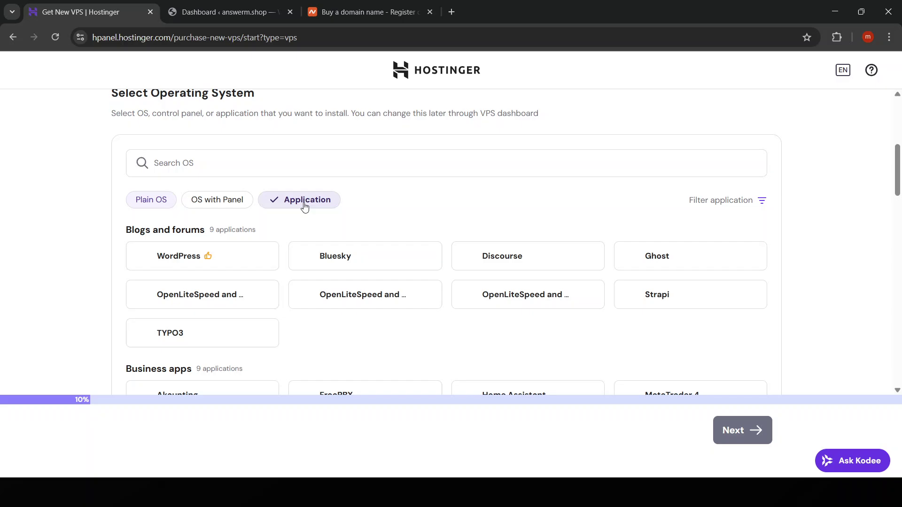
pyautogui.click(263, 269)
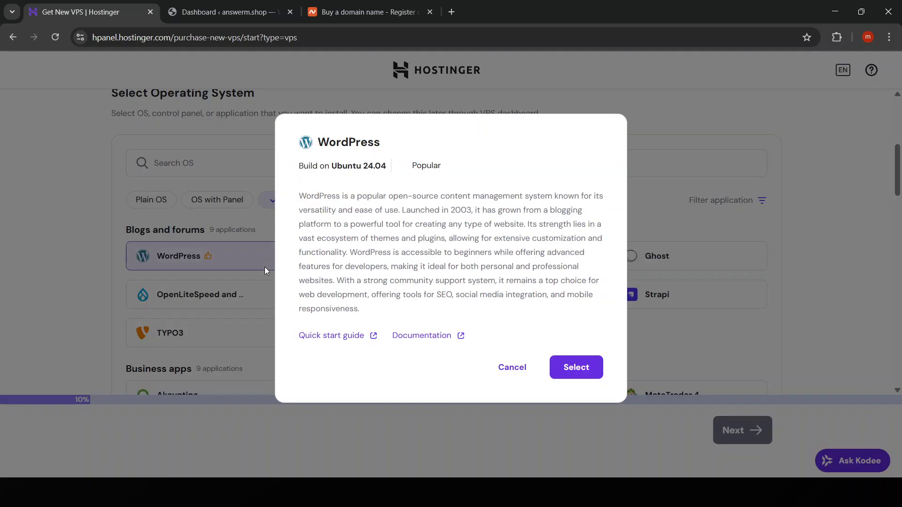
pyautogui.click(584, 367)
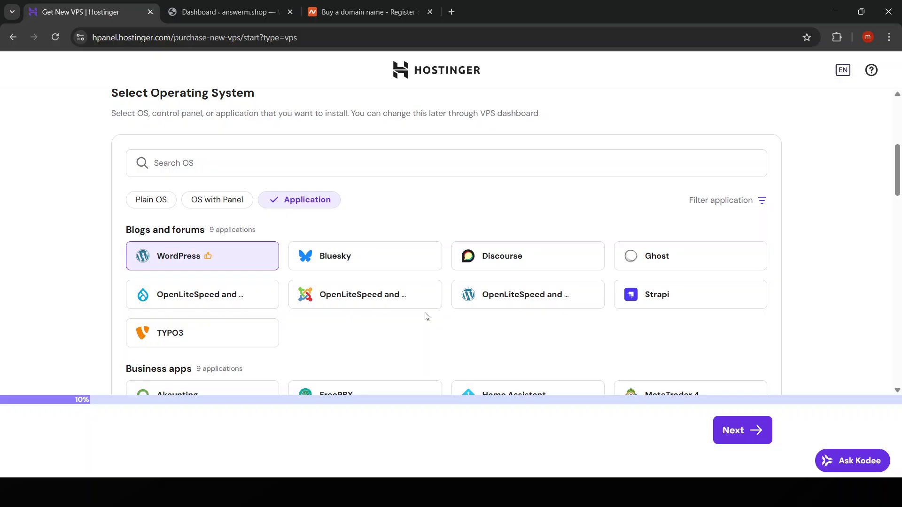
# On the features step, leave daily auto-backups off and generate a strong panel password
pyautogui.click(747, 442)
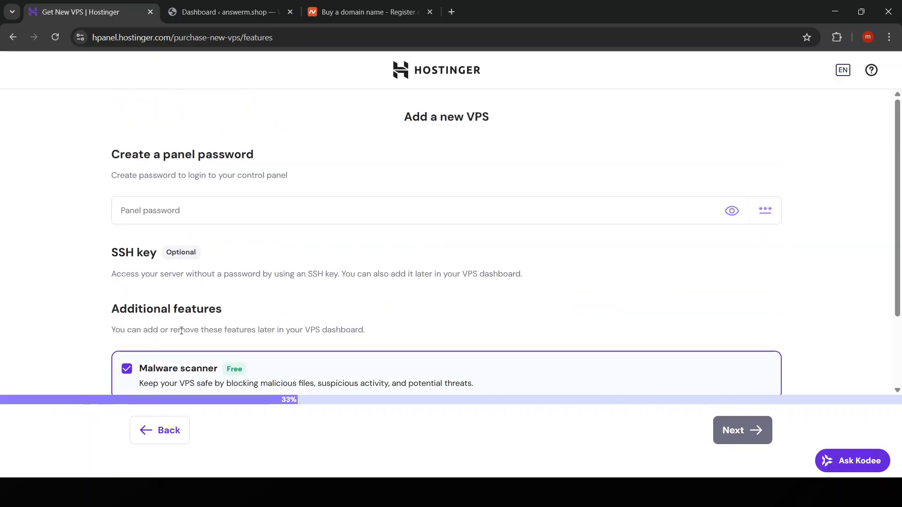
pyautogui.scroll(-1, 279, 265)
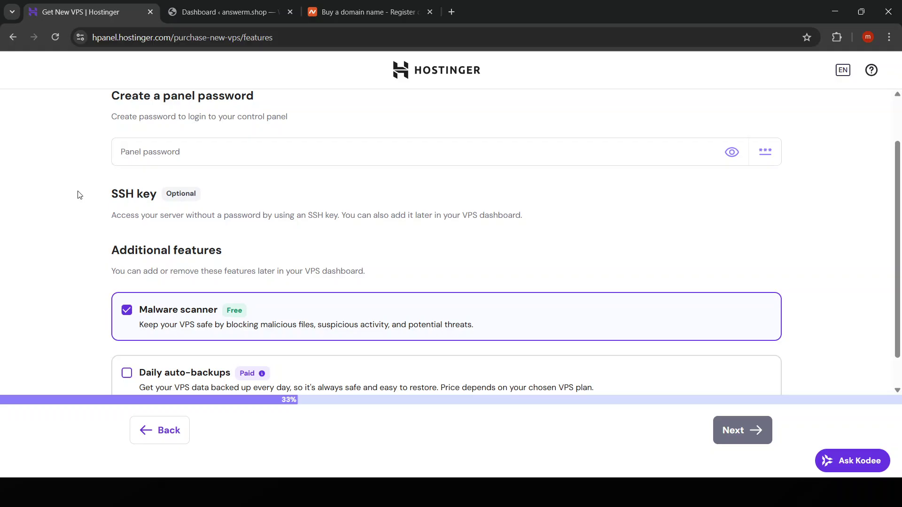
pyautogui.moveTo(80, 195); pyautogui.dragTo(205, 199)
pyautogui.click(206, 201)
pyautogui.scroll(-1, 352, 202)
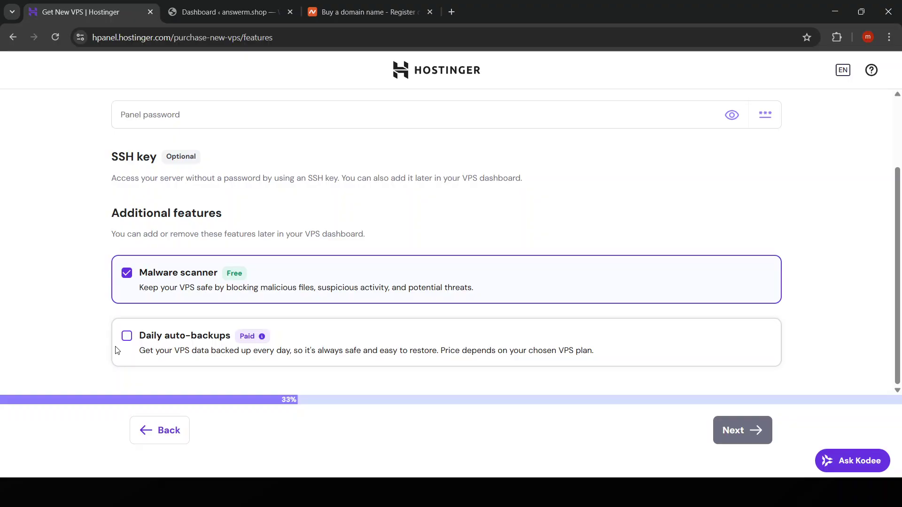
pyautogui.click(127, 336)
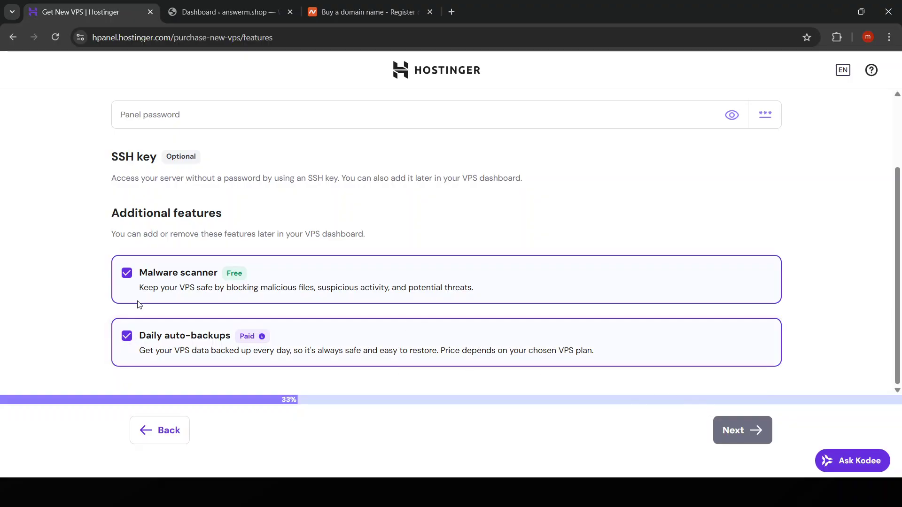
pyautogui.click(127, 336)
pyautogui.scroll(3, 227, 221)
pyautogui.click(234, 217)
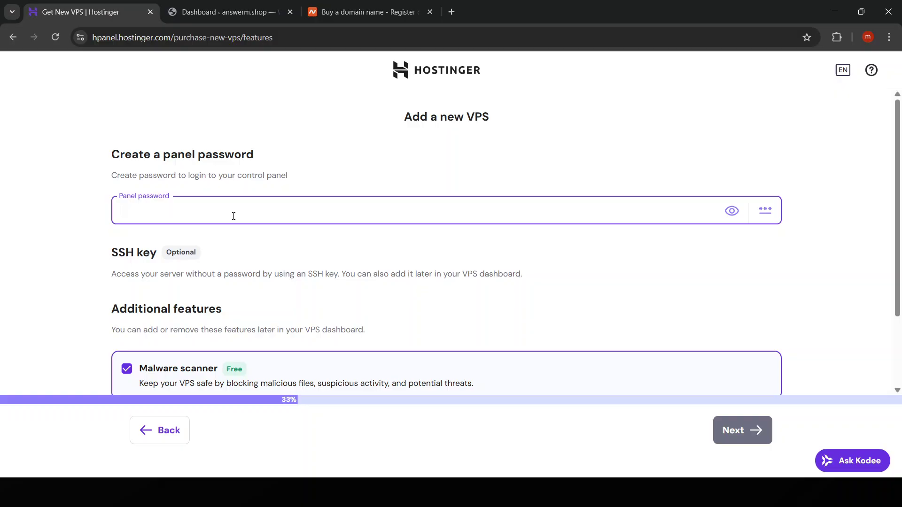
pyautogui.click(764, 211)
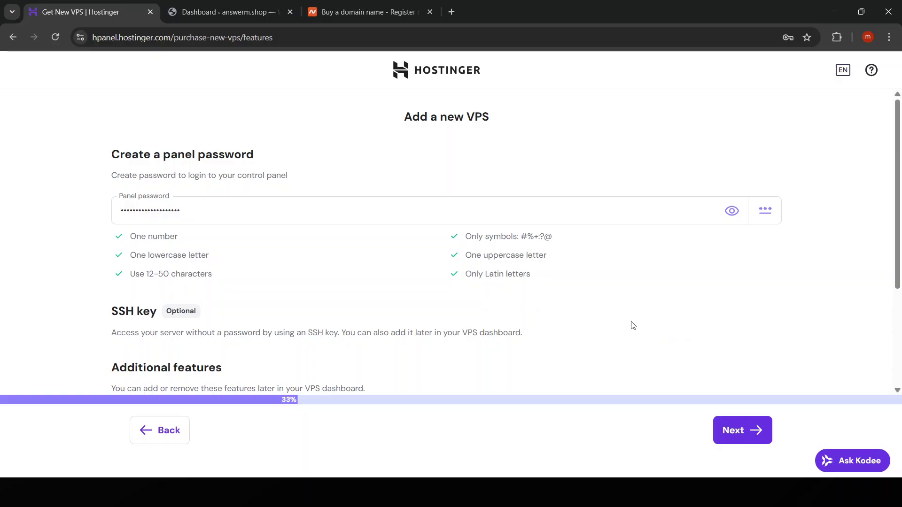
# Cancel the first leave prompt, then go back again and confirm leaving the unfinished VPS purchase
pyautogui.click(17, 36)
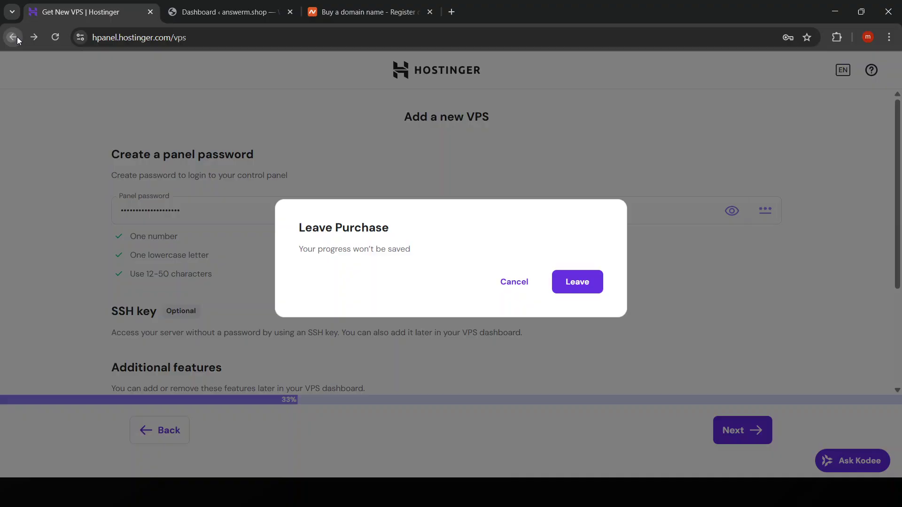
pyautogui.click(521, 289)
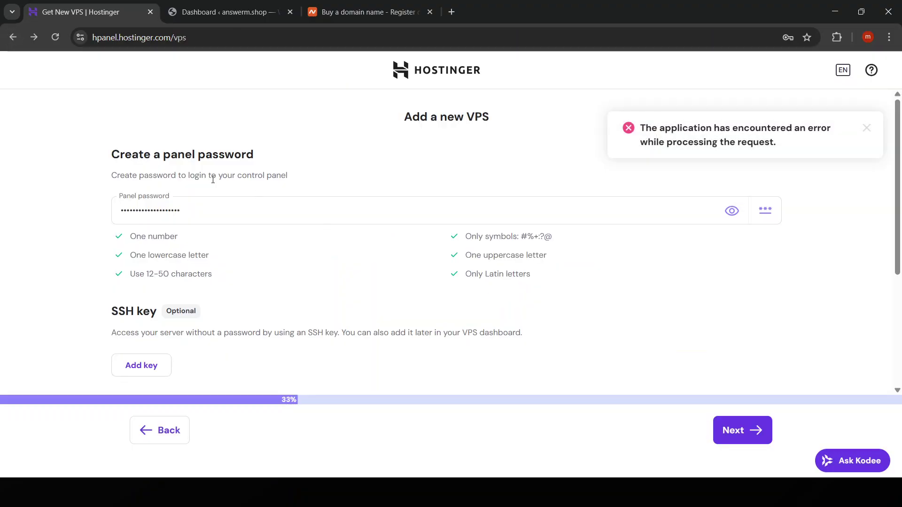
pyautogui.click(11, 37)
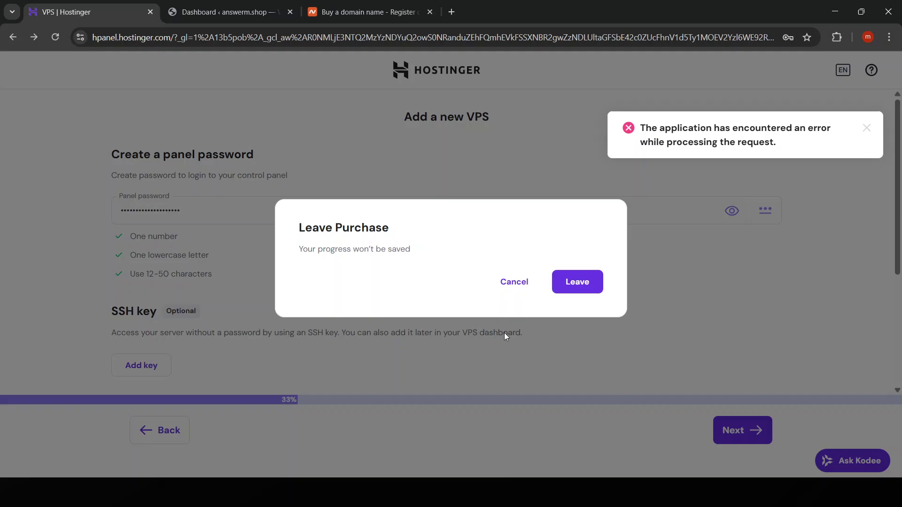
pyautogui.click(565, 283)
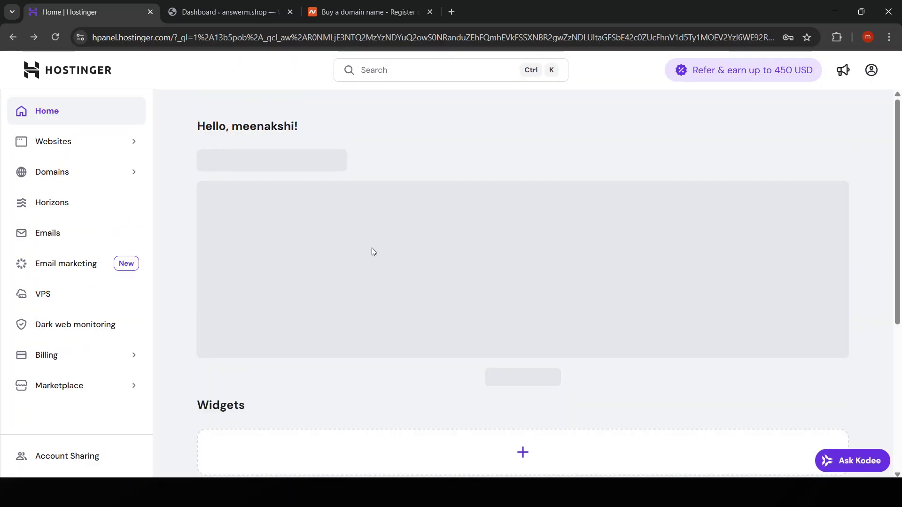